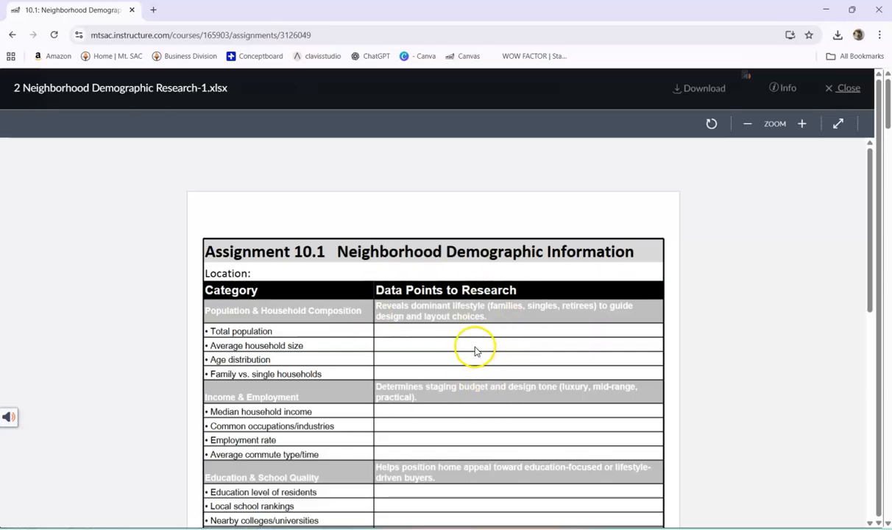
- Download the Neighborhood Demographic Research workbook and enter the placeholder text "KLNBIILQRFH;BG;RIBILIFBIBLBF;IBF;IBDF;I" in the Total population data cell, B5
{"action": "left_click", "coordinate": [699, 90]}
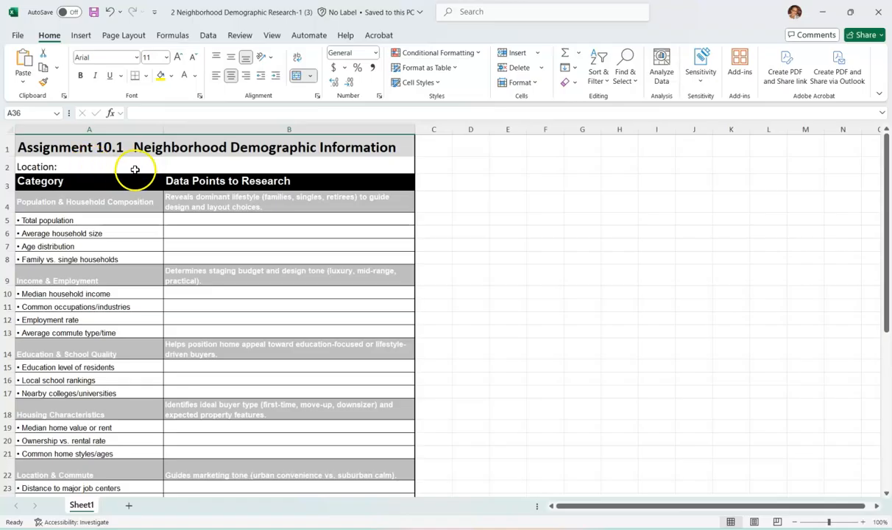
{"action": "left_click", "coordinate": [218, 221]}
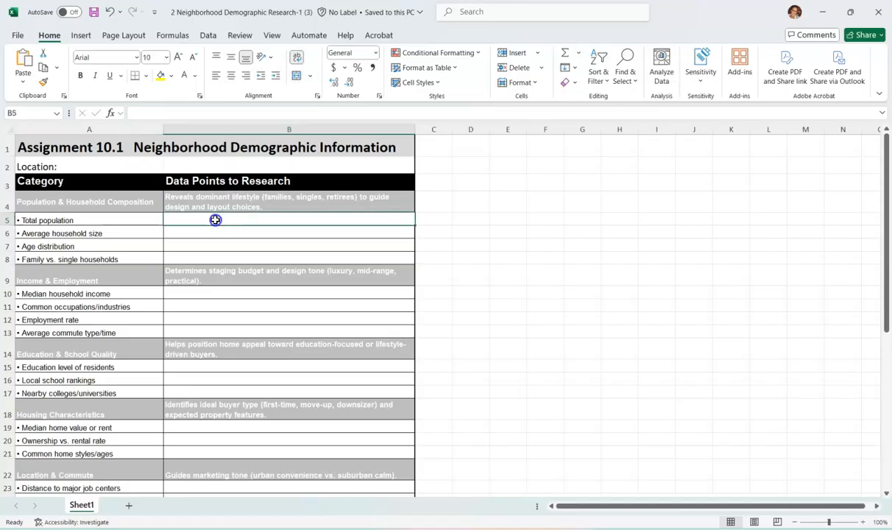
{"action": "double_click", "coordinate": [216, 220]}
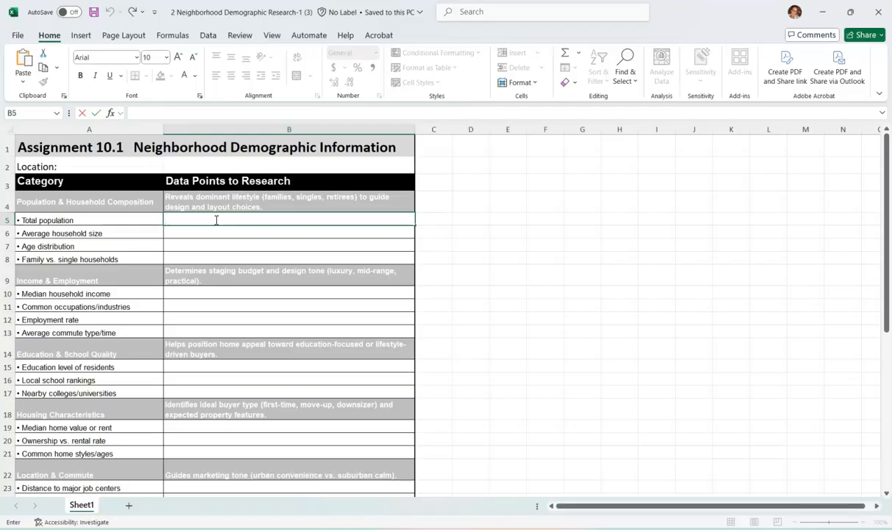
{"action": "type", "text": "KLNBIILQRFH;BG;RI"}
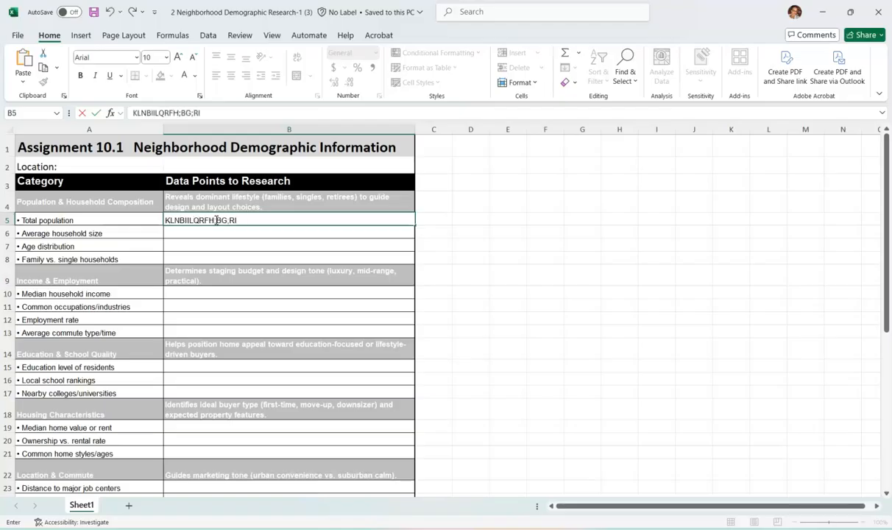
{"action": "type", "text": "BILIFBIBLBF;IBF;IBDF;I"}
{"action": "key", "text": "Tab"}
{"action": "type", "text": "BEFCI"}
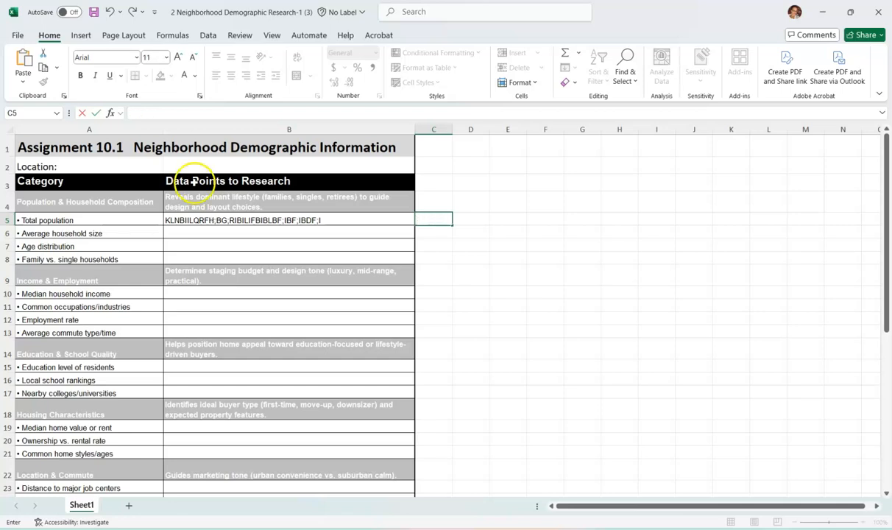
- Extend the placeholder text in B5 with more random letters until it wraps onto a third line
{"action": "left_click", "coordinate": [330, 218]}
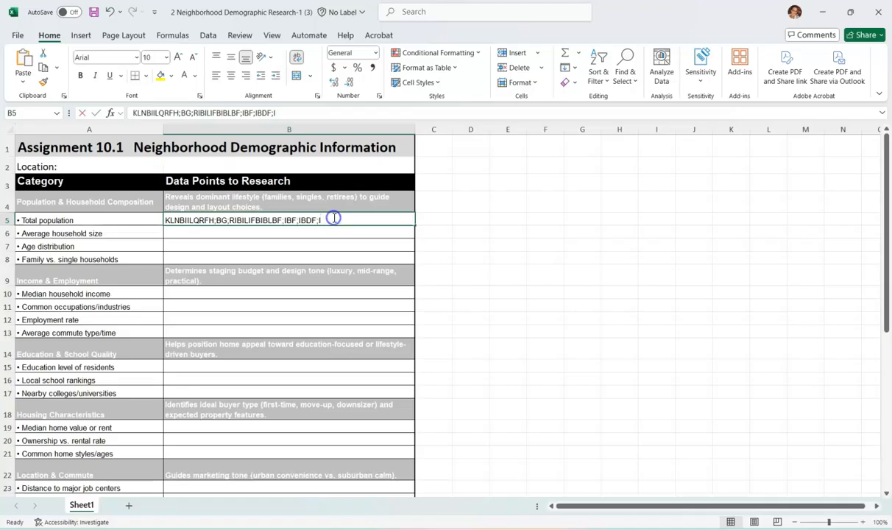
{"action": "double_click", "coordinate": [333, 218]}
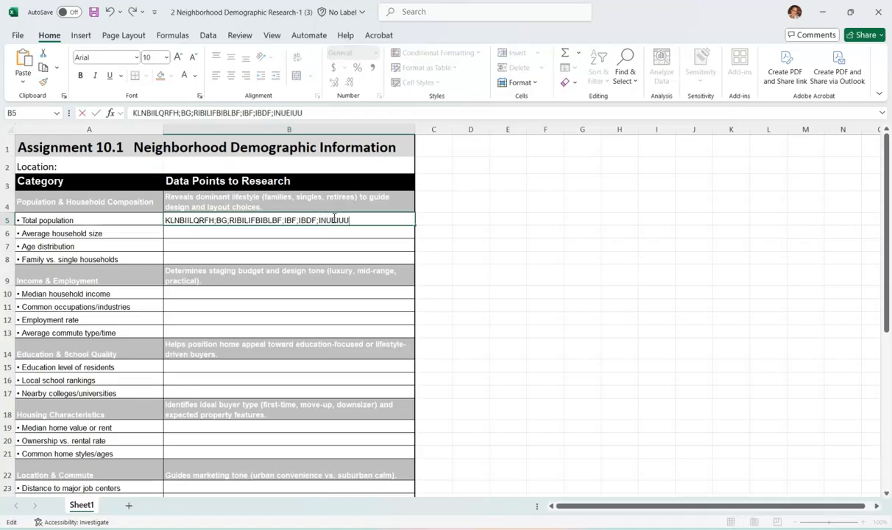
{"action": "type", "text": "JF"}
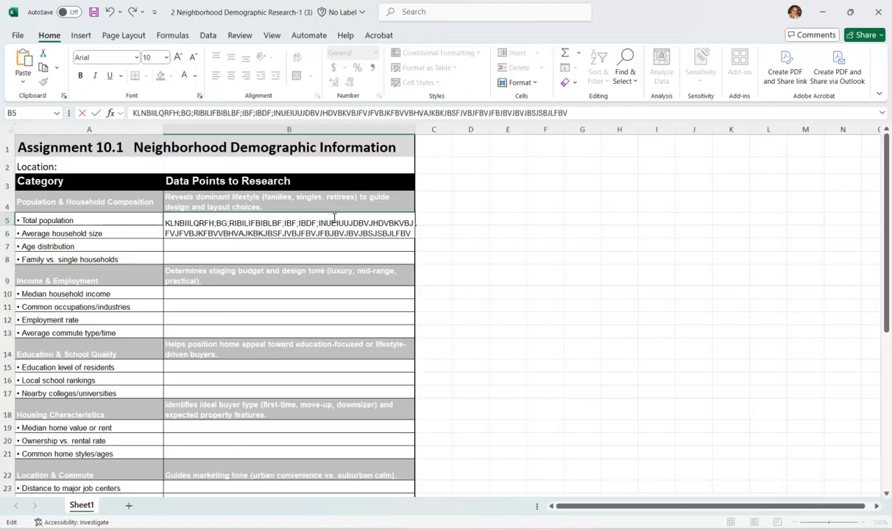
{"action": "type", "text": "B"}
{"action": "left_click", "coordinate": [466, 244]}
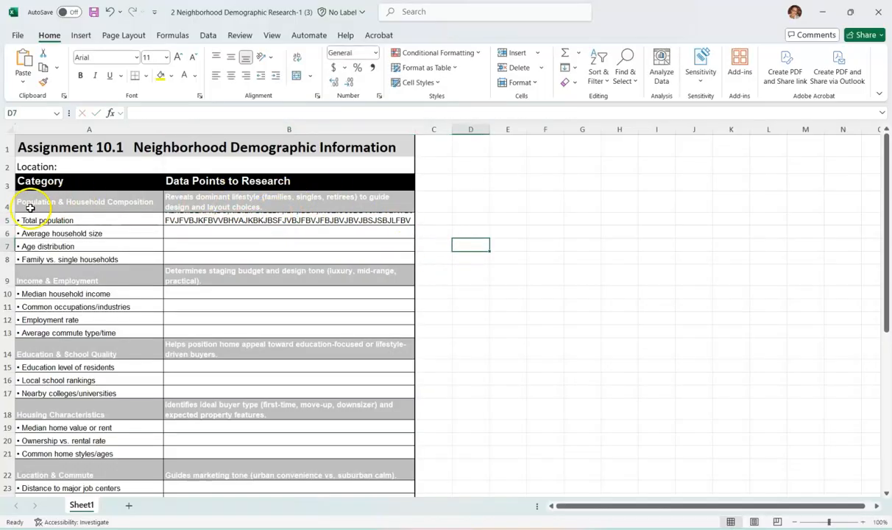
- Increase the height of row 5 to fit three lines of text and middle-align the Total population label vertically
{"action": "left_click_drag", "start_coordinate": [8, 224], "coordinate": [6, 254]}
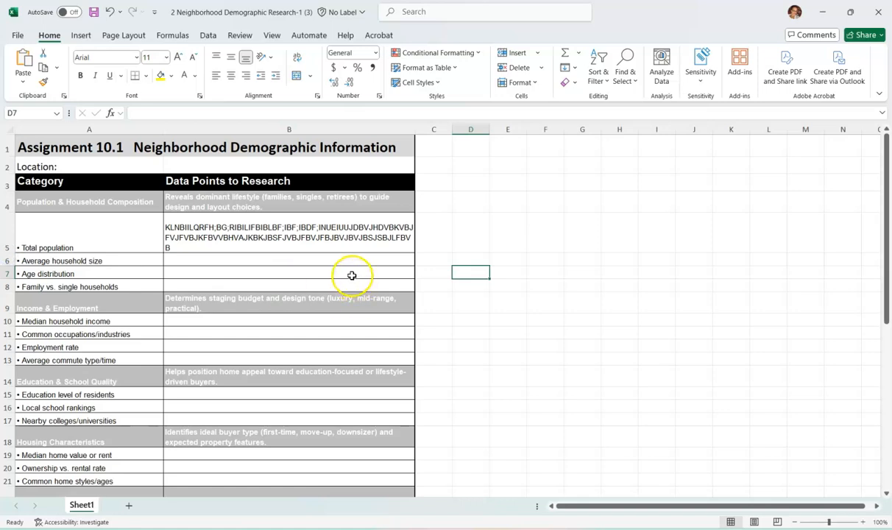
{"action": "left_click", "coordinate": [127, 231]}
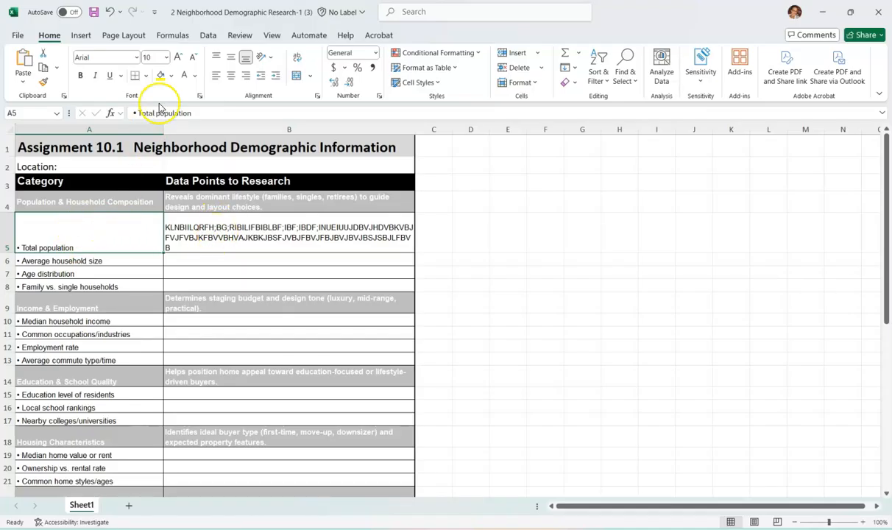
{"action": "left_click", "coordinate": [230, 57]}
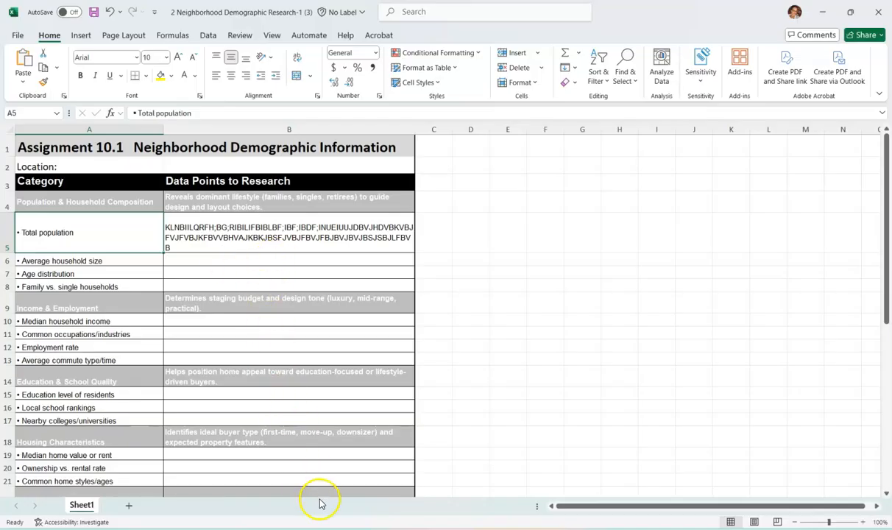
- Move the placeholder text from the Total population data cell, B5, to the Average household size data cell, B6, by cutting and pasting
{"action": "left_click", "coordinate": [303, 256]}
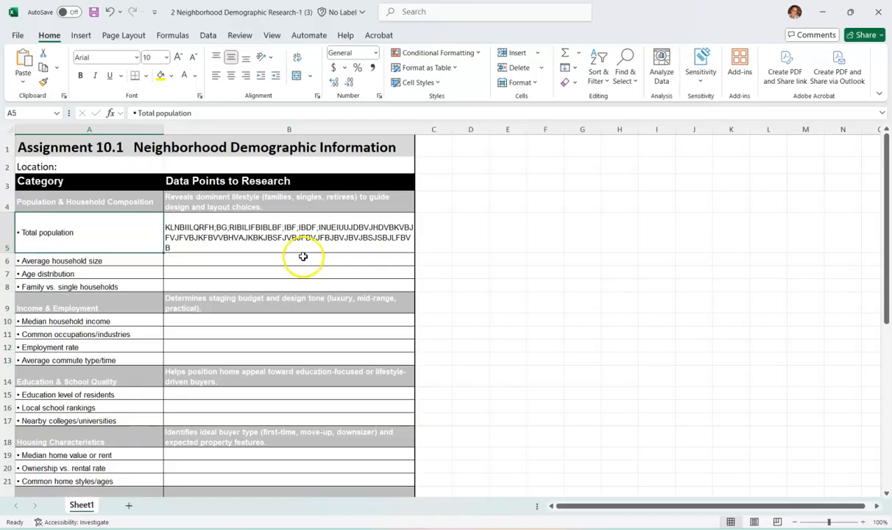
{"action": "left_click", "coordinate": [302, 232]}
{"action": "right_click", "coordinate": [302, 232]}
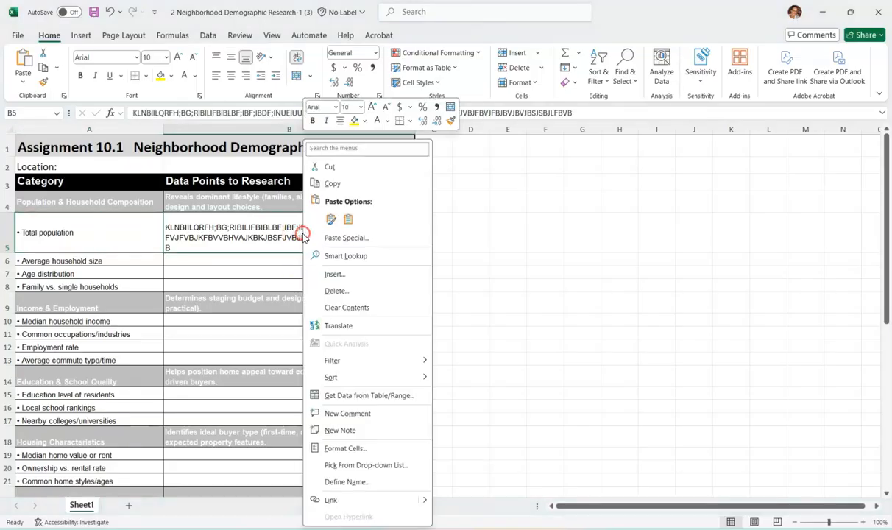
{"action": "left_click", "coordinate": [329, 169]}
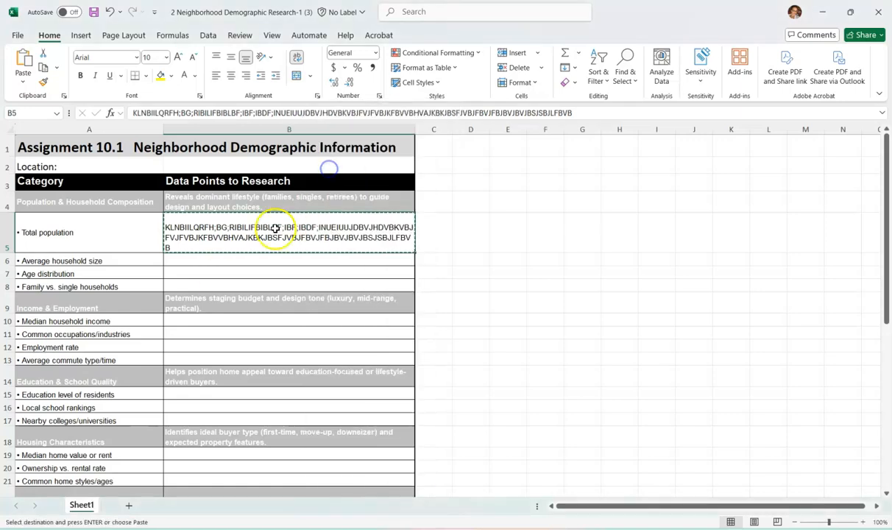
{"action": "right_click", "coordinate": [213, 257]}
{"action": "left_click", "coordinate": [242, 237]}
{"action": "left_click", "coordinate": [582, 286]}
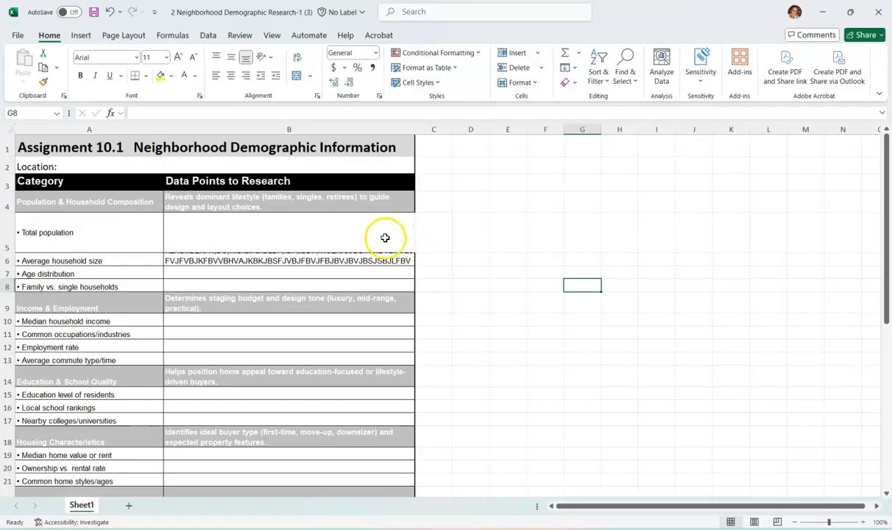
- Review the assignment table and apply Thick Outside Borders around the whole range A1:B36
{"action": "scroll", "coordinate": [396, 233], "scroll_direction": "down", "scroll_amount": 1}
{"action": "scroll", "coordinate": [396, 233], "scroll_direction": "up", "scroll_amount": 1}
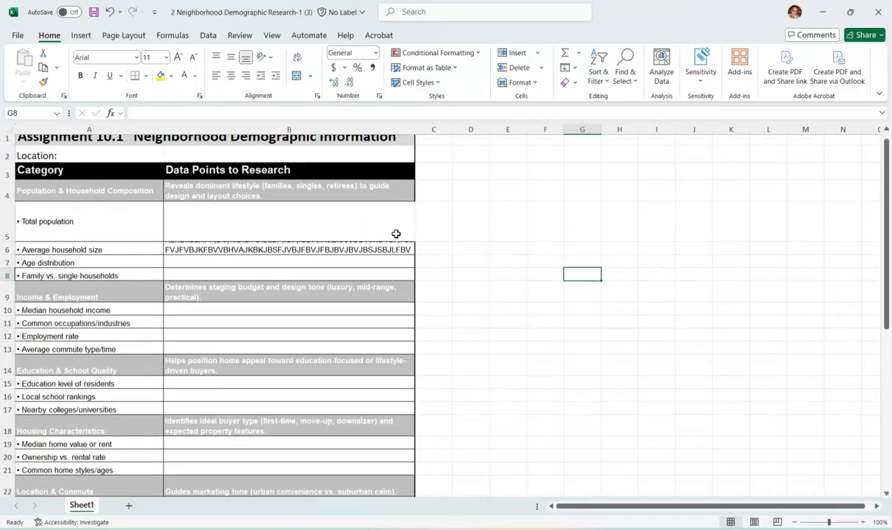
{"action": "scroll", "coordinate": [396, 234], "scroll_direction": "down", "scroll_amount": 3}
{"action": "scroll", "coordinate": [396, 233], "scroll_direction": "down", "scroll_amount": 1}
{"action": "scroll", "coordinate": [395, 233], "scroll_direction": "up", "scroll_amount": 4}
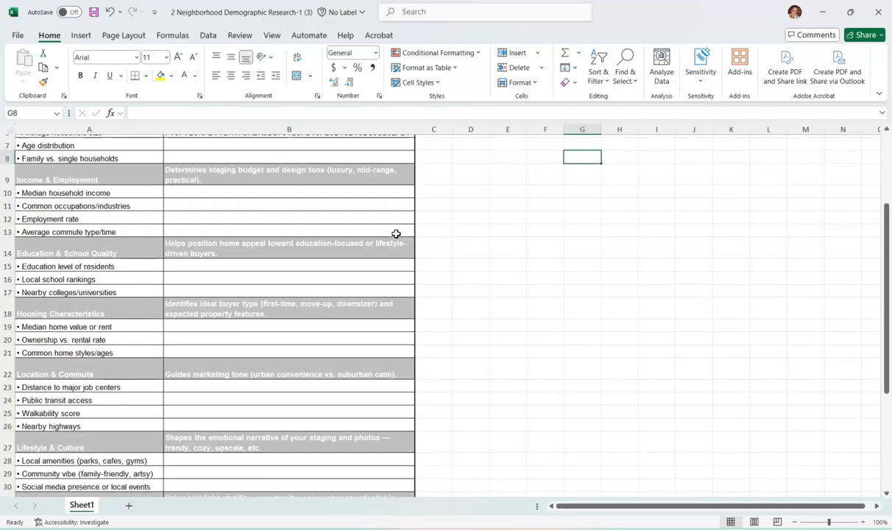
{"action": "scroll", "coordinate": [396, 233], "scroll_direction": "down", "scroll_amount": 2}
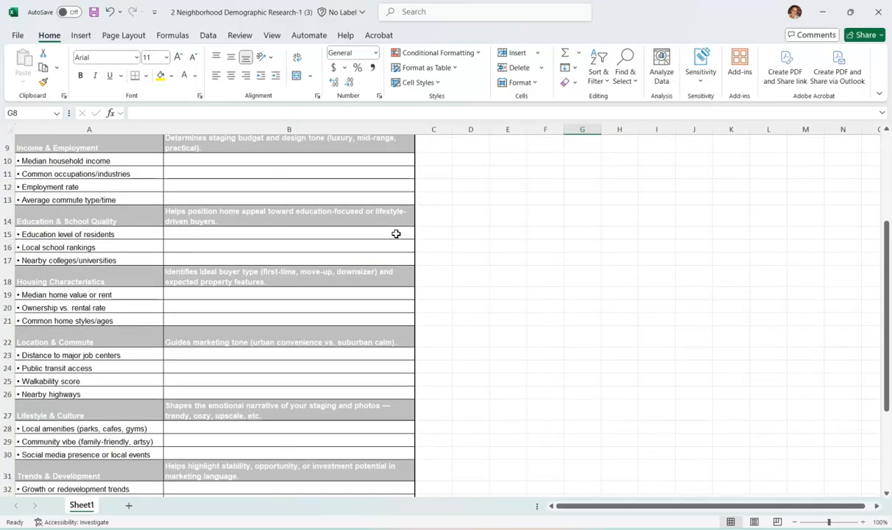
{"action": "scroll", "coordinate": [395, 234], "scroll_direction": "up", "scroll_amount": 3}
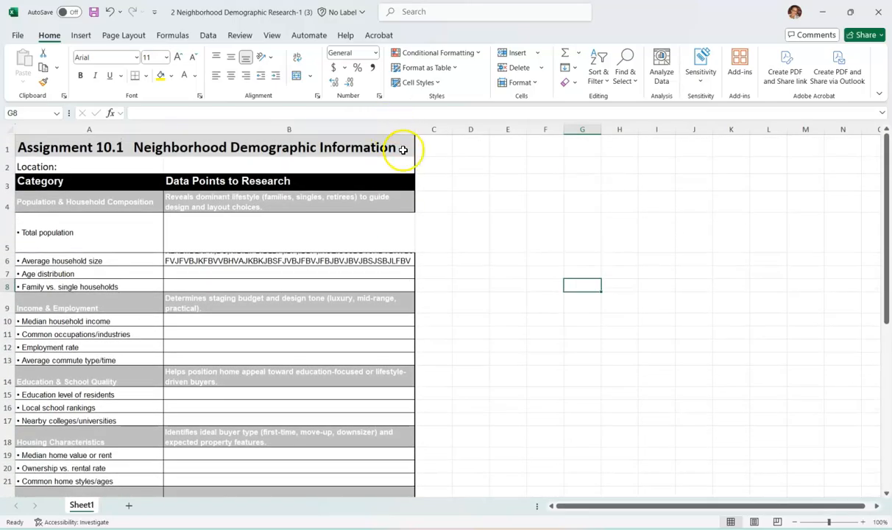
{"action": "left_click_drag", "start_coordinate": [404, 145], "coordinate": [12, 460]}
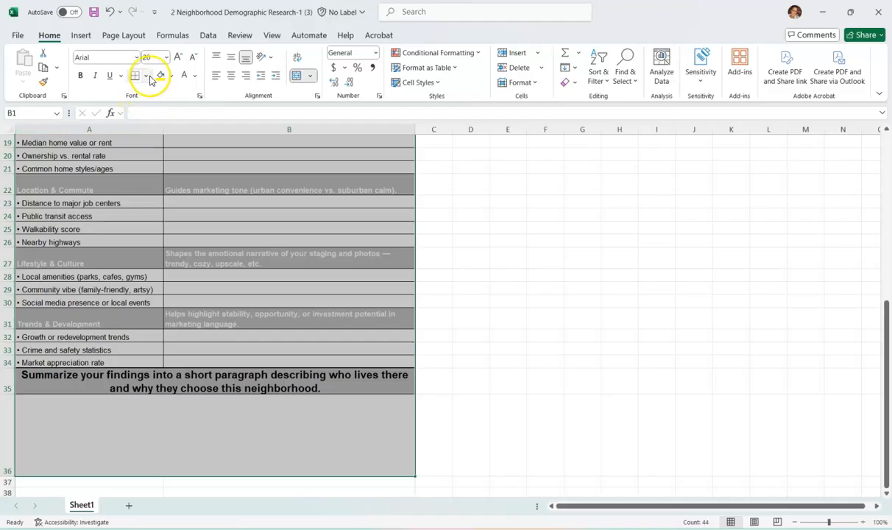
{"action": "left_click", "coordinate": [147, 76]}
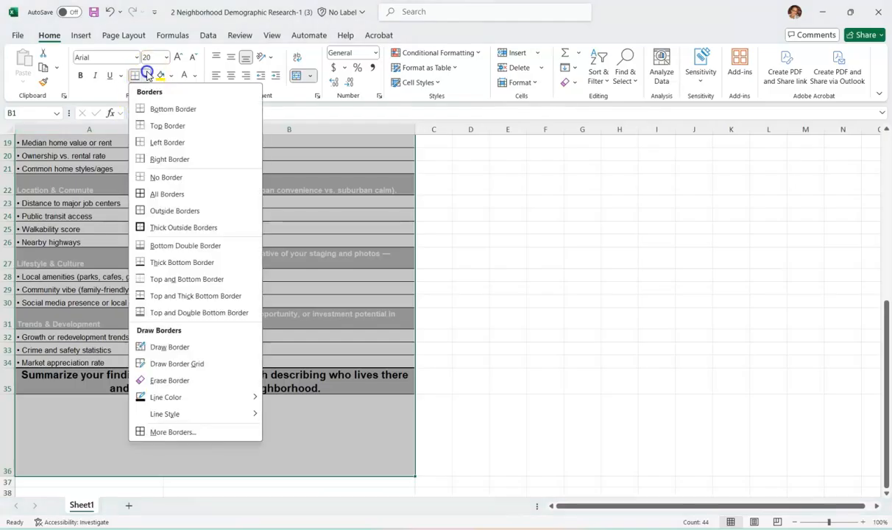
{"action": "left_click", "coordinate": [159, 228]}
{"action": "scroll", "coordinate": [159, 228], "scroll_direction": "up", "scroll_amount": 2}
{"action": "left_click", "coordinate": [250, 285]}
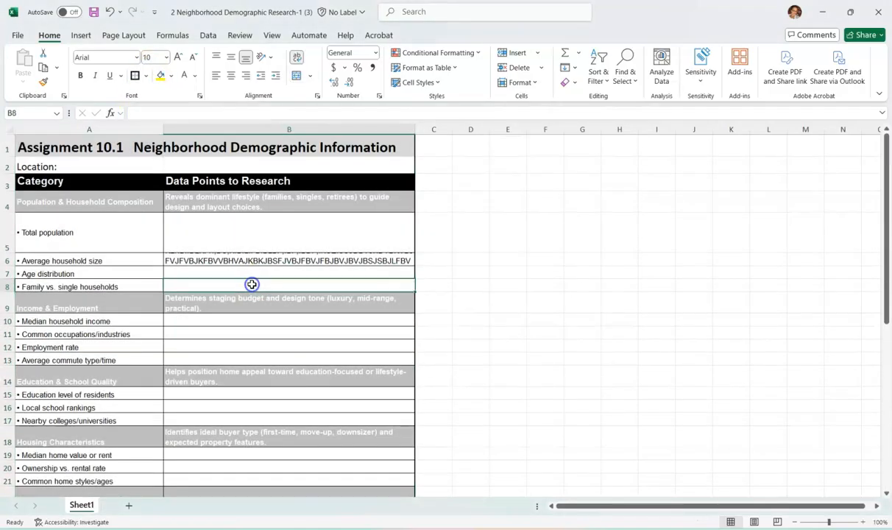
- Apply All Borders to the Population & Household Composition data cells B5:B8
{"action": "left_click_drag", "start_coordinate": [233, 220], "coordinate": [245, 287]}
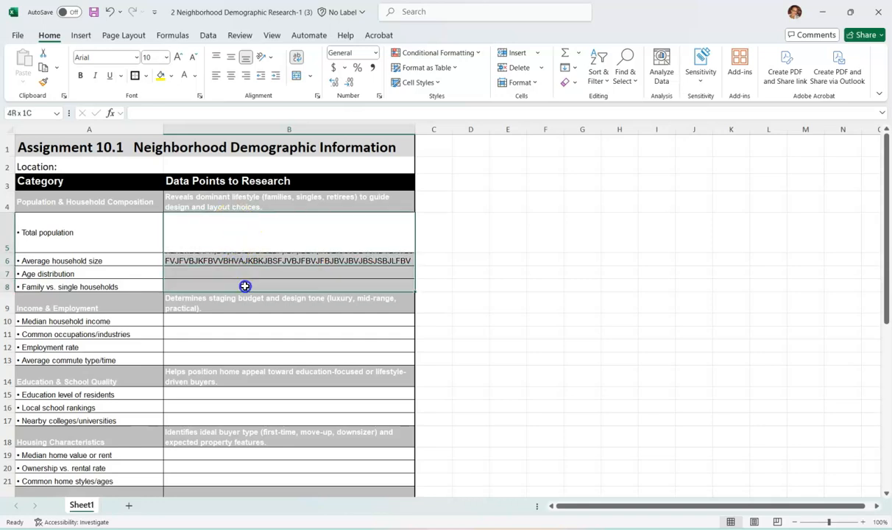
{"action": "left_click", "coordinate": [146, 76]}
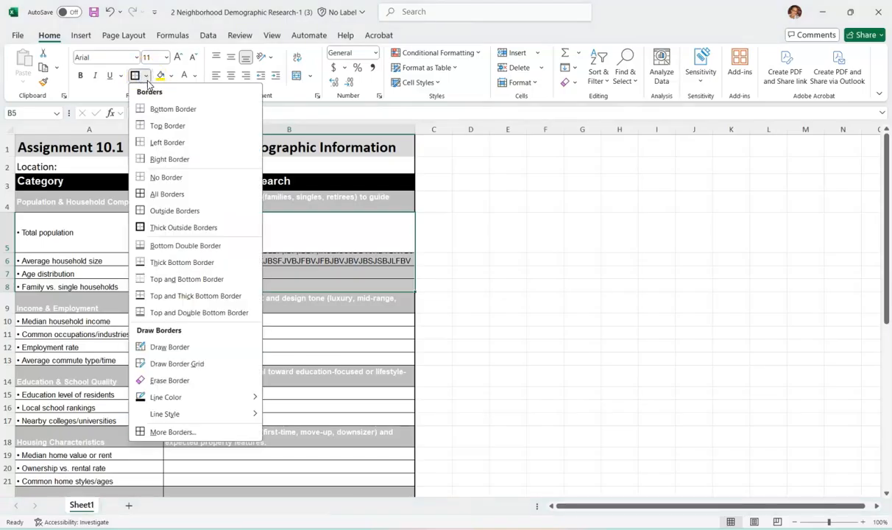
{"action": "left_click", "coordinate": [138, 194]}
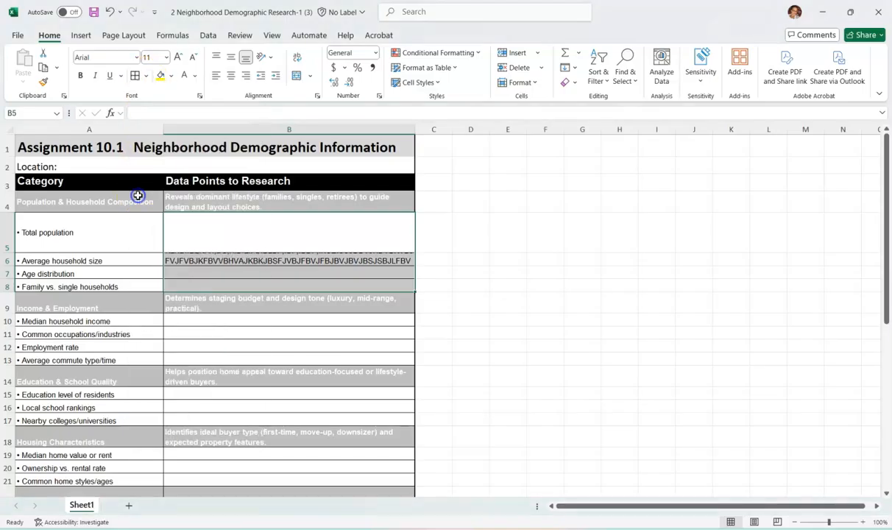
{"action": "left_click", "coordinate": [247, 345]}
- Reapply Thick Outside Borders around the entire assignment table, from the title row through the summary area in row 36
{"action": "scroll", "coordinate": [265, 334], "scroll_direction": "down", "scroll_amount": 2}
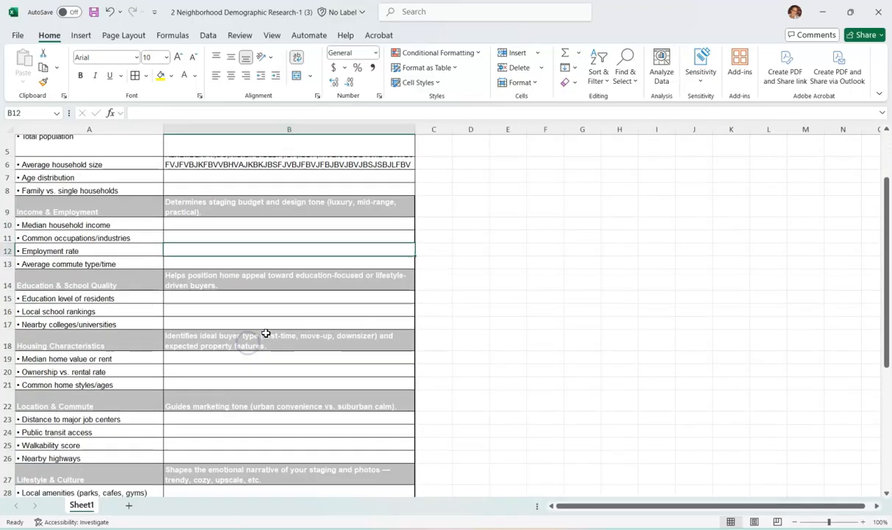
{"action": "scroll", "coordinate": [266, 333], "scroll_direction": "up", "scroll_amount": 3}
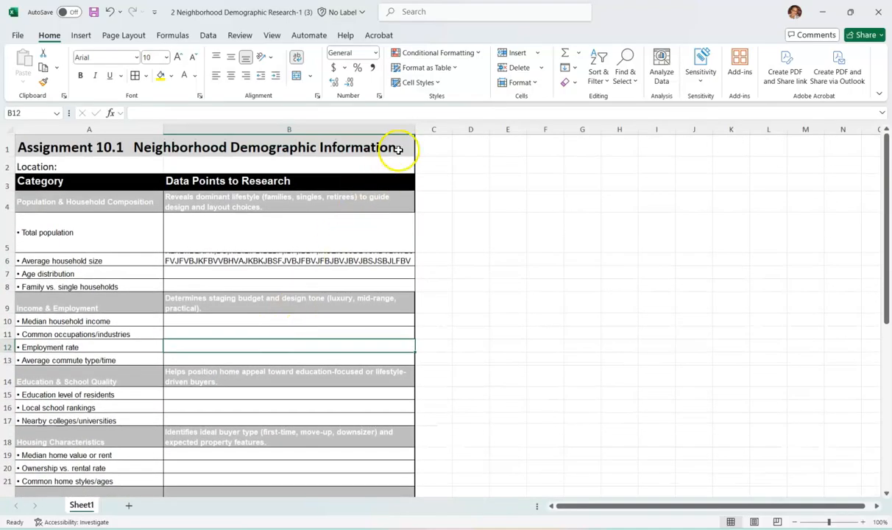
{"action": "left_click_drag", "start_coordinate": [401, 147], "coordinate": [91, 455]}
{"action": "left_click", "coordinate": [145, 75]}
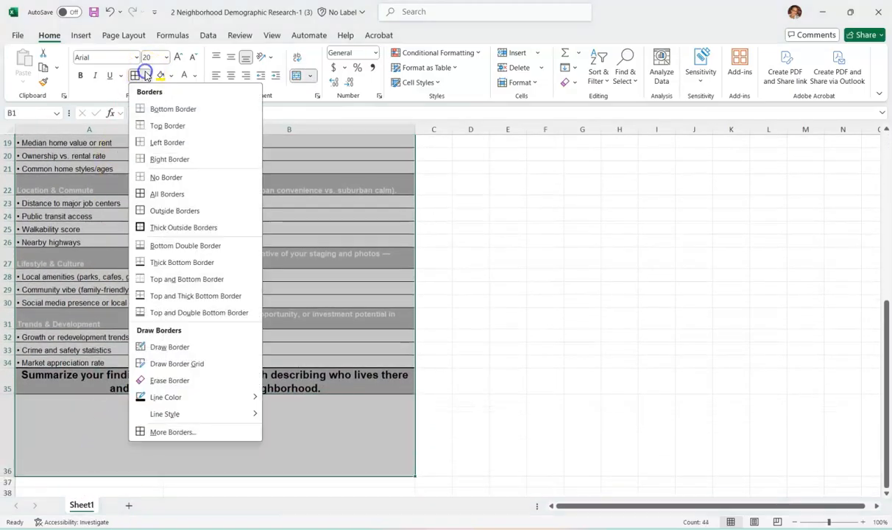
{"action": "left_click", "coordinate": [143, 226]}
{"action": "left_click", "coordinate": [454, 268]}
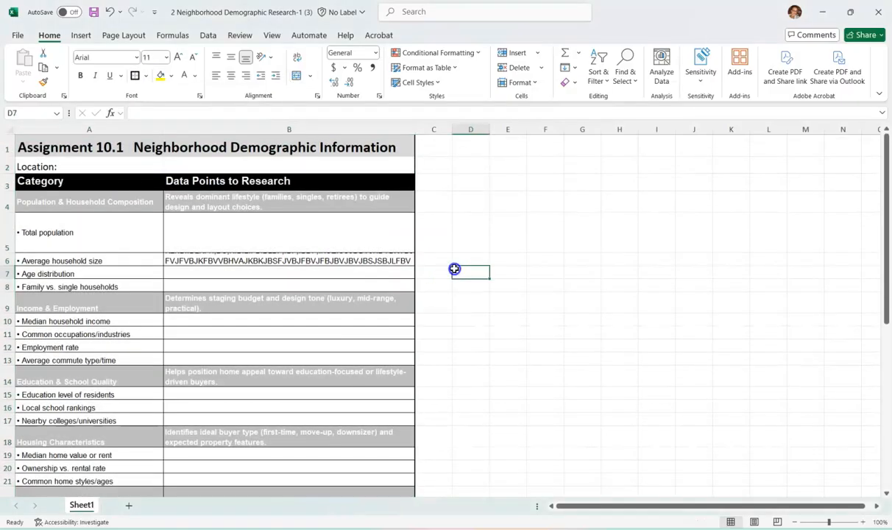
- Delete the placeholder text from the Average household size data cell, B6
{"action": "left_click", "coordinate": [306, 259]}
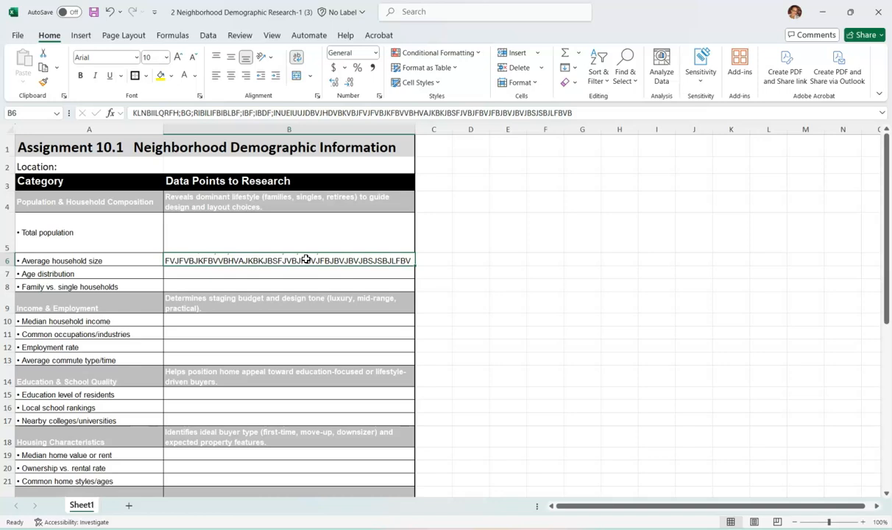
{"action": "key", "text": "Delete"}
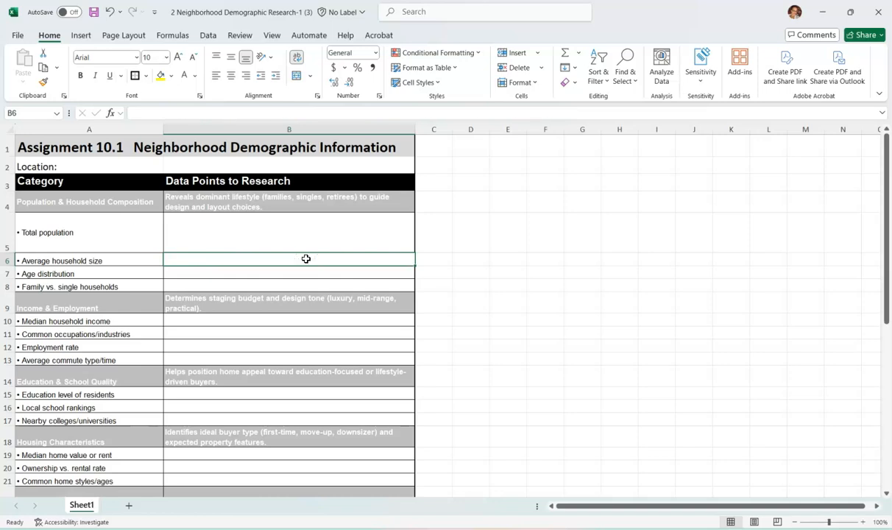
- Enter the long placeholder text "BFBAFBBVLABVLBJLABLVBAVBAJAVBJFBJABJBJVBJ" in cell E5, outside the table
{"action": "left_click", "coordinate": [511, 236]}
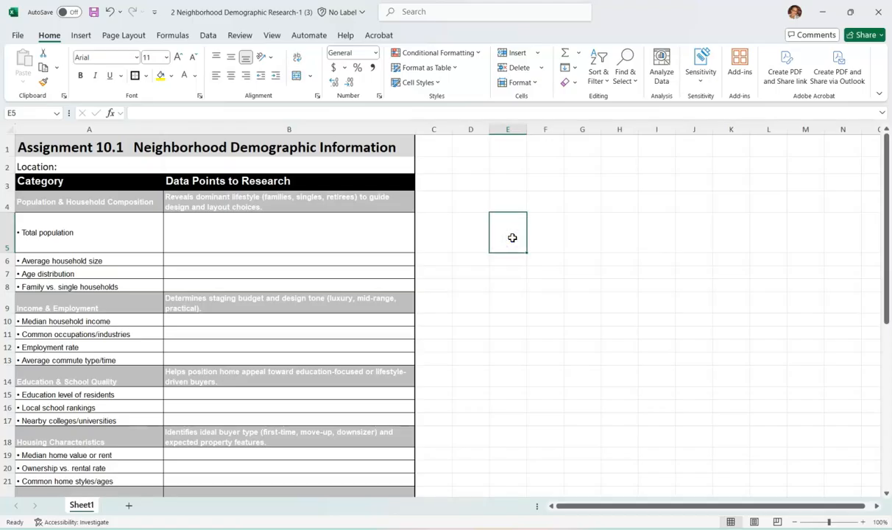
{"action": "type", "text": "BFBAFBBVLABVLBJLABLVBAVBAJAVBJFBJABJBVBJ"}
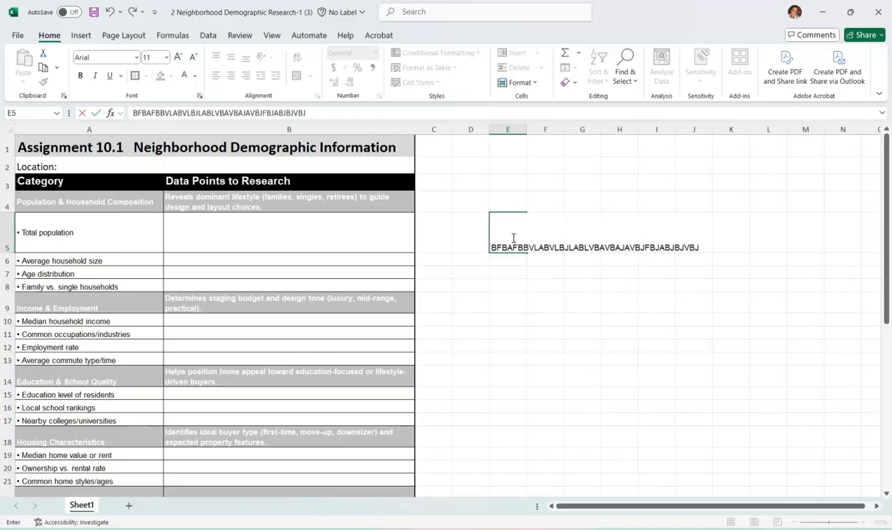
{"action": "left_click", "coordinate": [578, 358]}
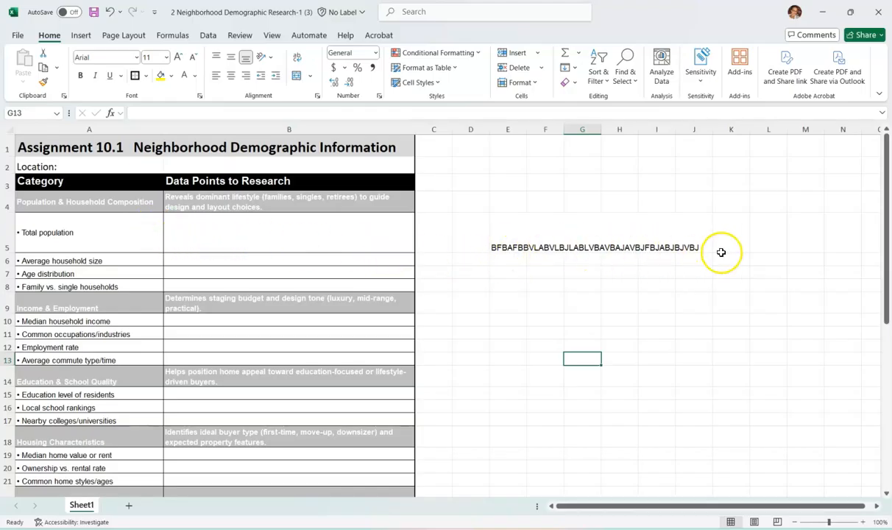
- Wrap the placeholder text in cell E5 and widen column E until the text fits on two lines
{"action": "left_click", "coordinate": [508, 232]}
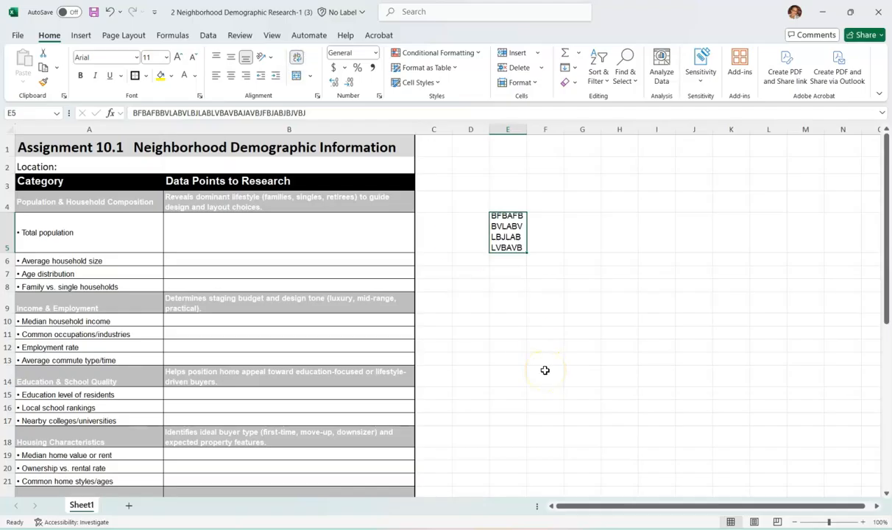
{"action": "left_click_drag", "start_coordinate": [526, 130], "coordinate": [621, 128]}
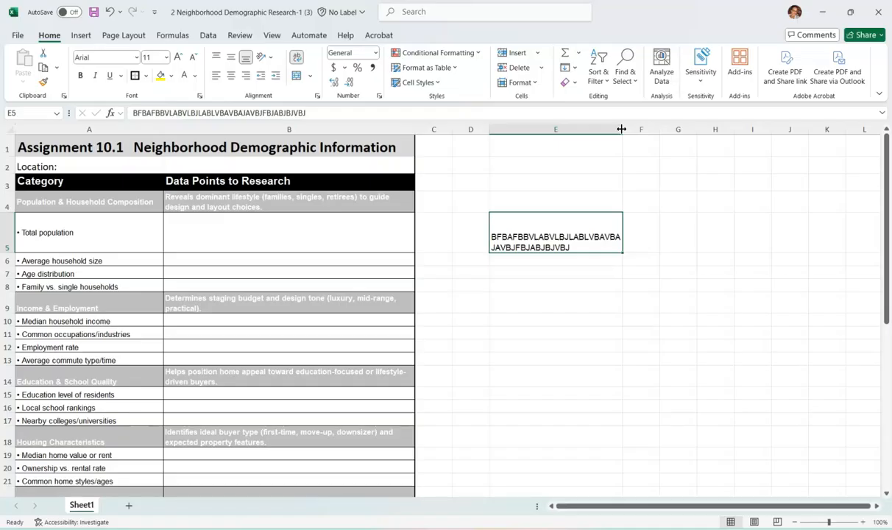
- Reduce the height of row 5, the Total population row, to slightly more than one line of text
{"action": "scroll", "coordinate": [319, 273], "scroll_direction": "down", "scroll_amount": 4}
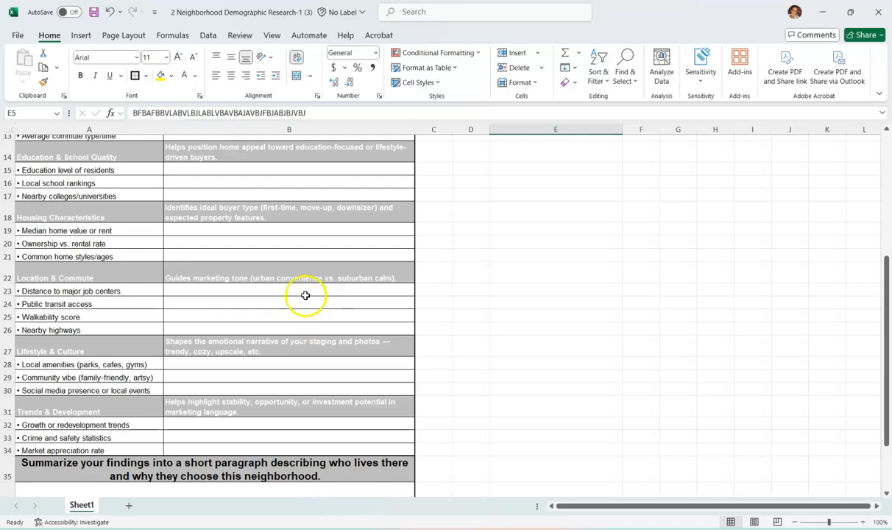
{"action": "scroll", "coordinate": [301, 381], "scroll_direction": "down", "scroll_amount": 2}
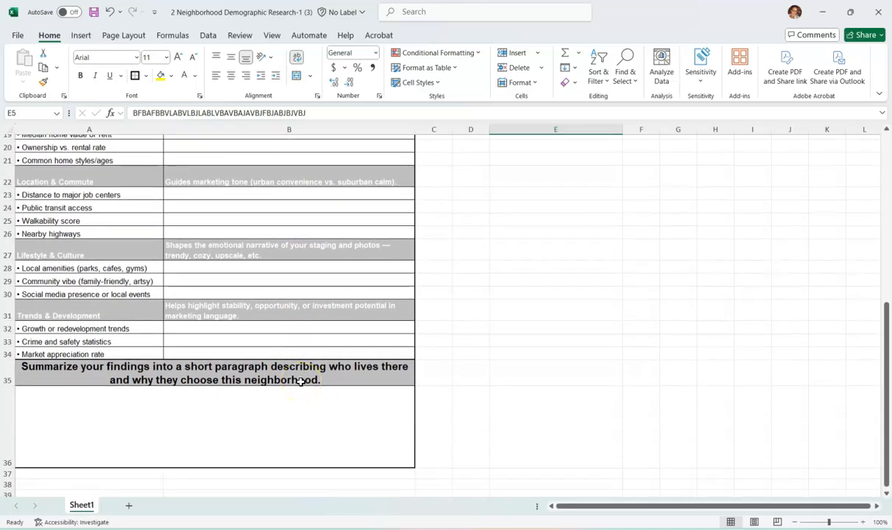
{"action": "scroll", "coordinate": [300, 381], "scroll_direction": "up", "scroll_amount": 6}
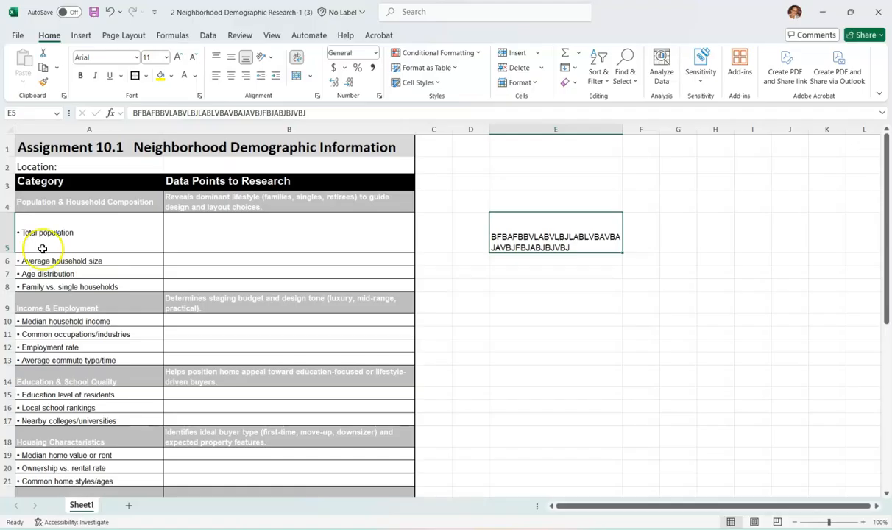
{"action": "left_click_drag", "start_coordinate": [6, 250], "coordinate": [11, 228]}
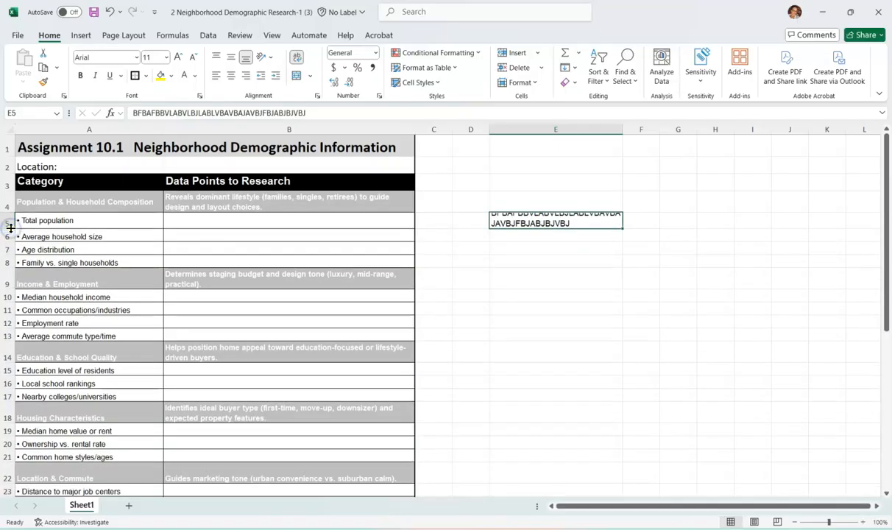